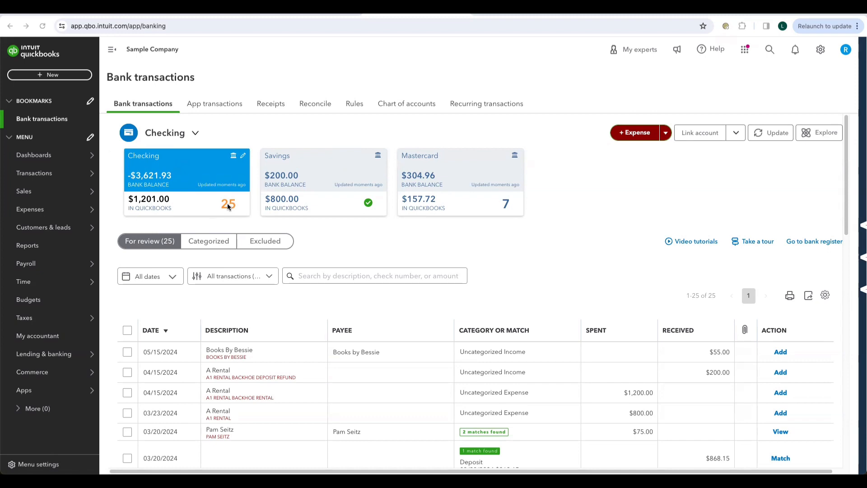
# Step: Examine the Checking account's transactions waiting for review, including their categories and suggested matches
pyautogui.scroll(-2, 174, 258)
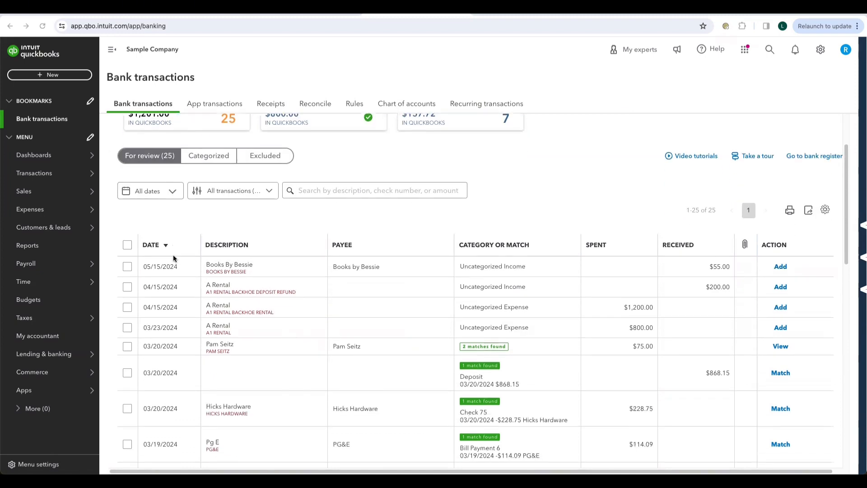
pyautogui.scroll(-1, 174, 258)
pyautogui.scroll(3, 182, 271)
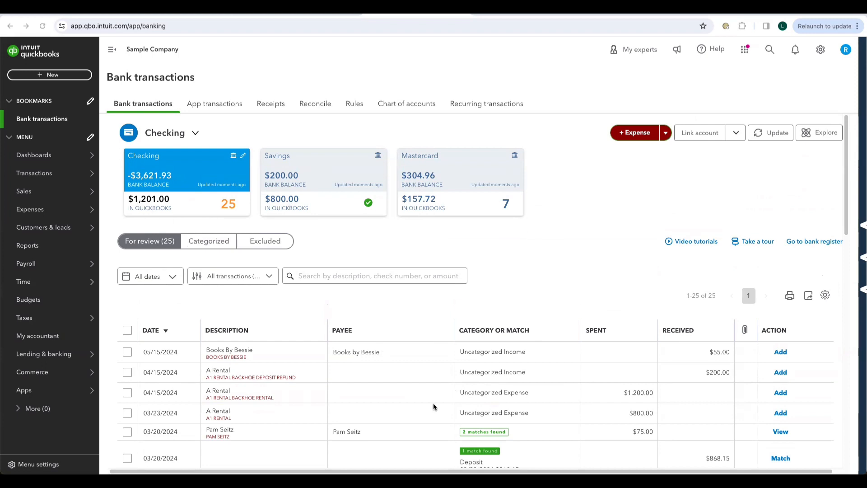
pyautogui.scroll(-3, 346, 335)
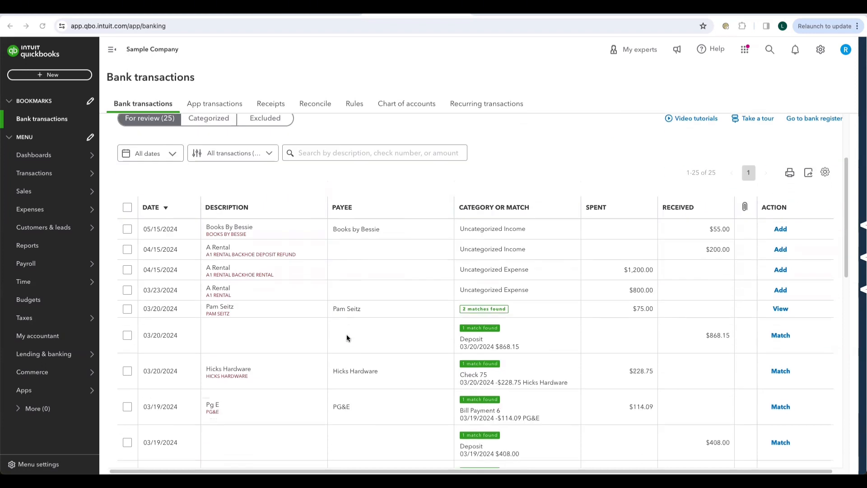
pyautogui.scroll(-3, 497, 357)
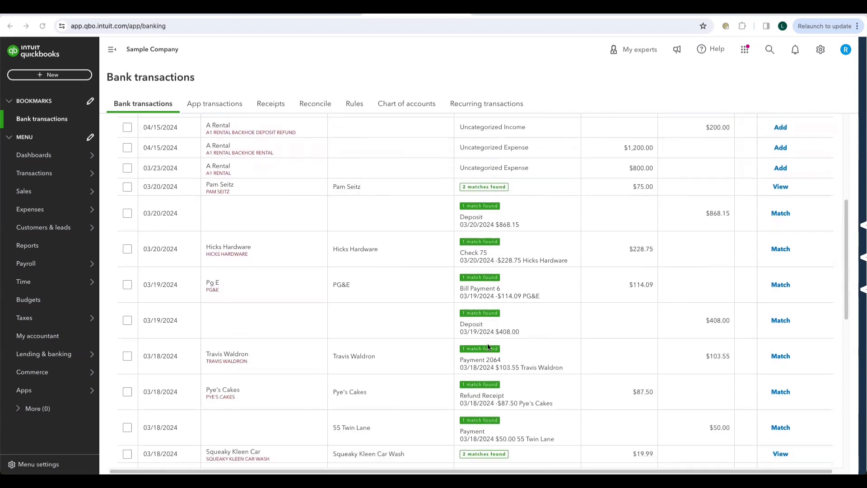
pyautogui.scroll(-2, 524, 297)
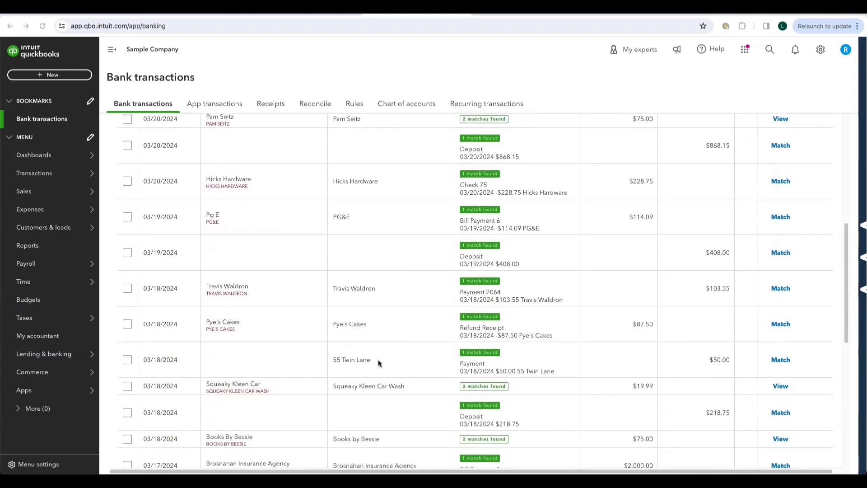
pyautogui.scroll(7, 378, 359)
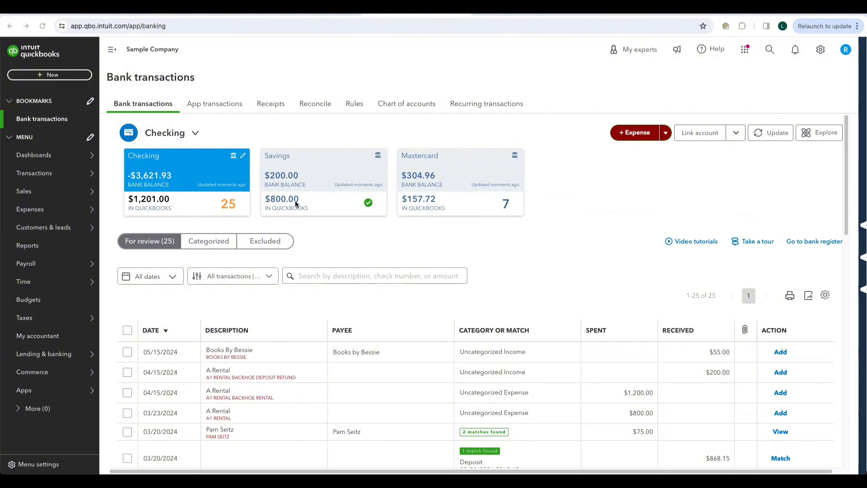
# Step: Open the bank register for the Savings account
pyautogui.doubleClick(327, 186)
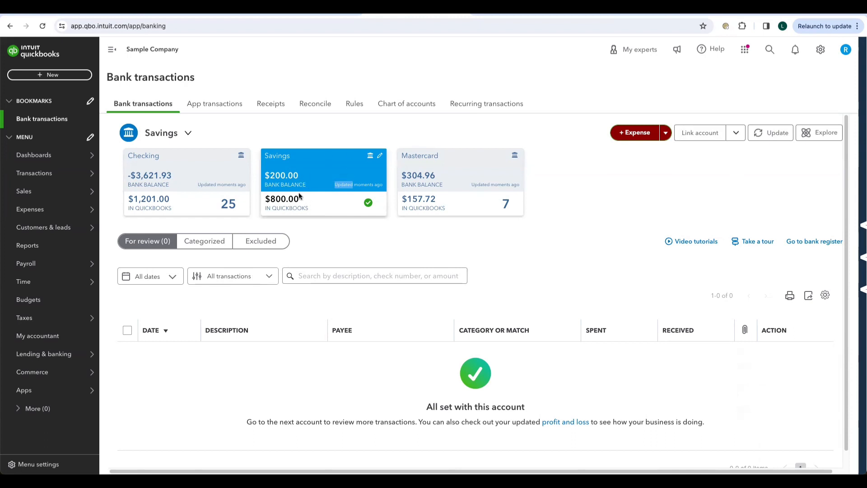
pyautogui.click(803, 243)
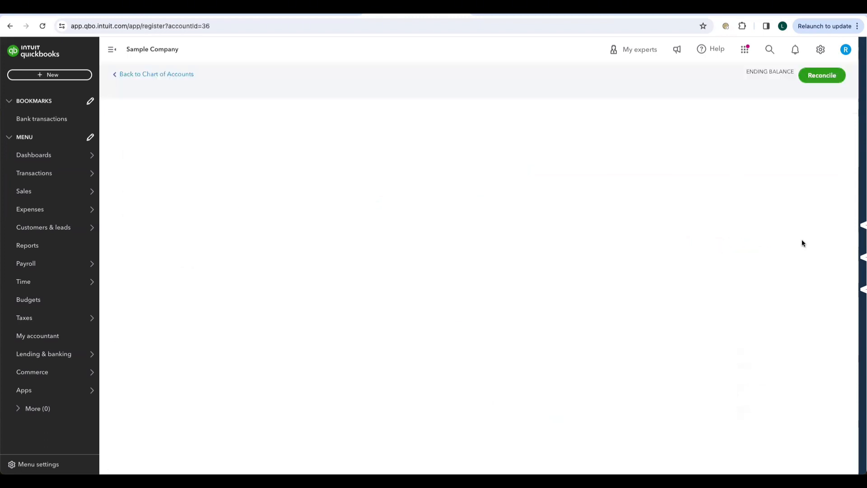
pyautogui.click(220, 159)
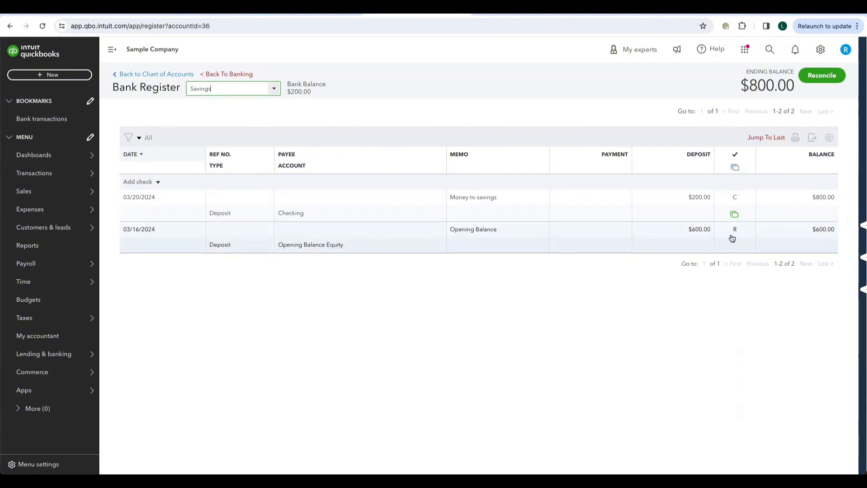
# Step: Clear the reconciled status of the Savings register's Opening Balance deposit, save it despite the warning, and sort the register by reconcile status
pyautogui.moveTo(737, 233)
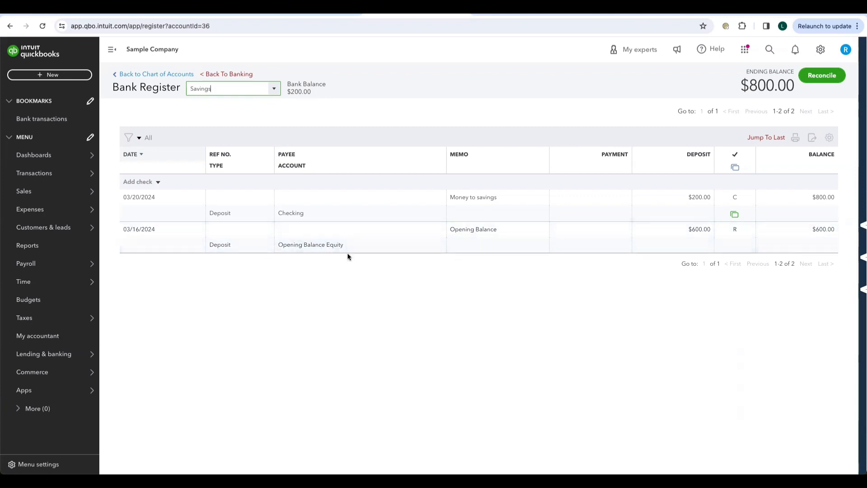
pyautogui.click(736, 233)
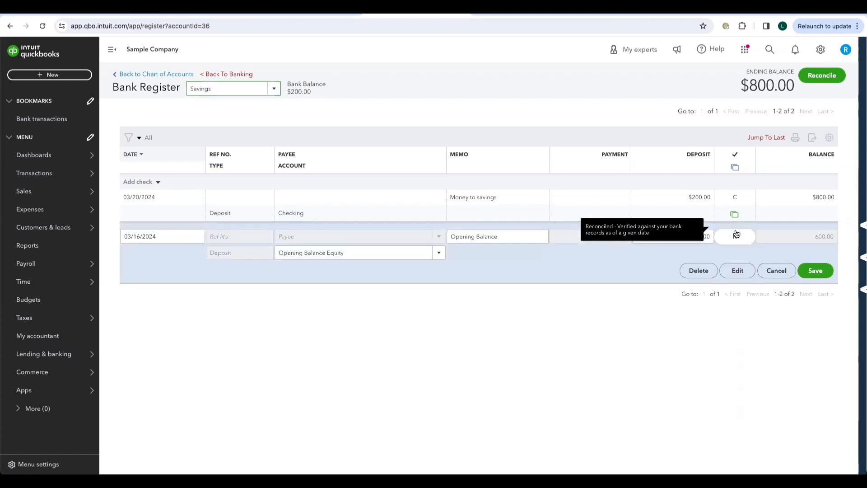
pyautogui.click(813, 271)
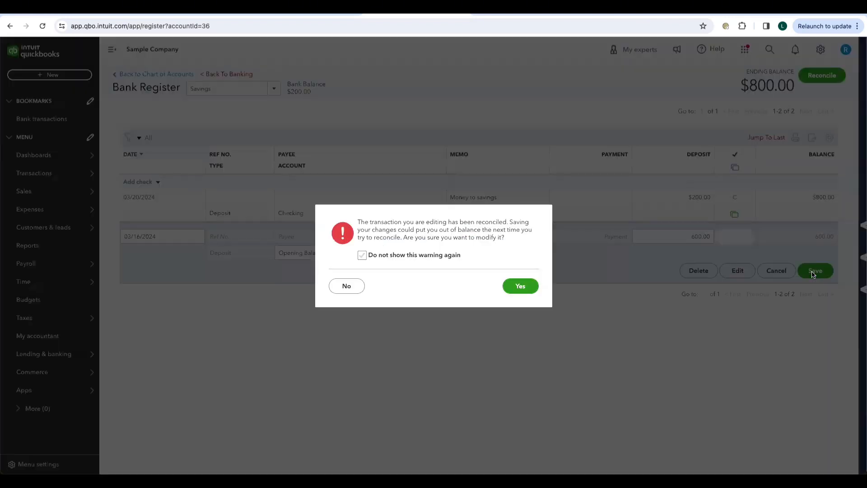
pyautogui.click(509, 286)
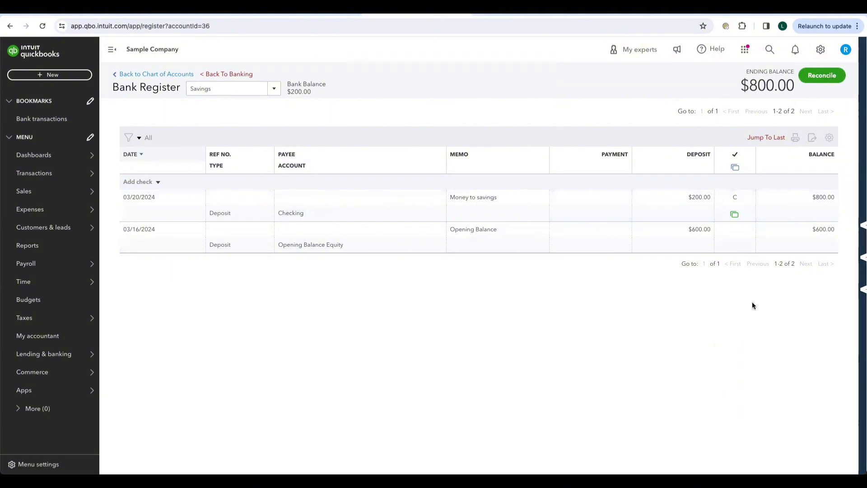
pyautogui.click(741, 155)
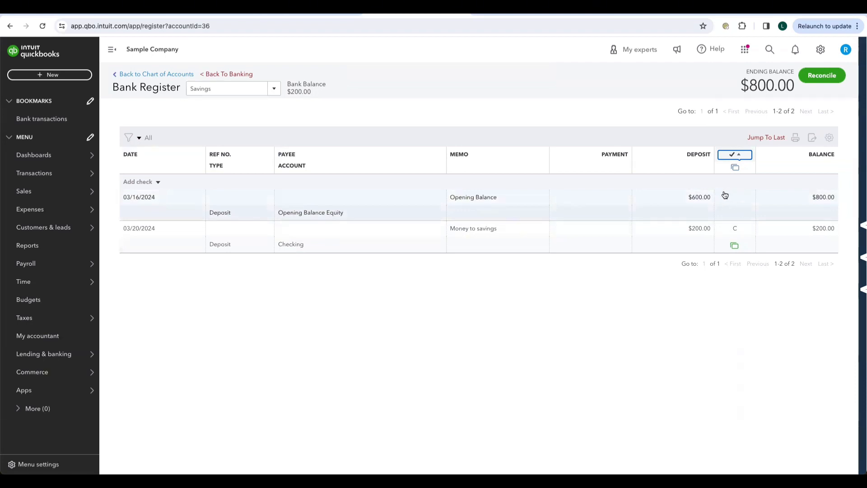
# Step: Start reconciling the Savings account with an ending balance of 200.00 and an ending date of 03/31/2024
pyautogui.click(827, 77)
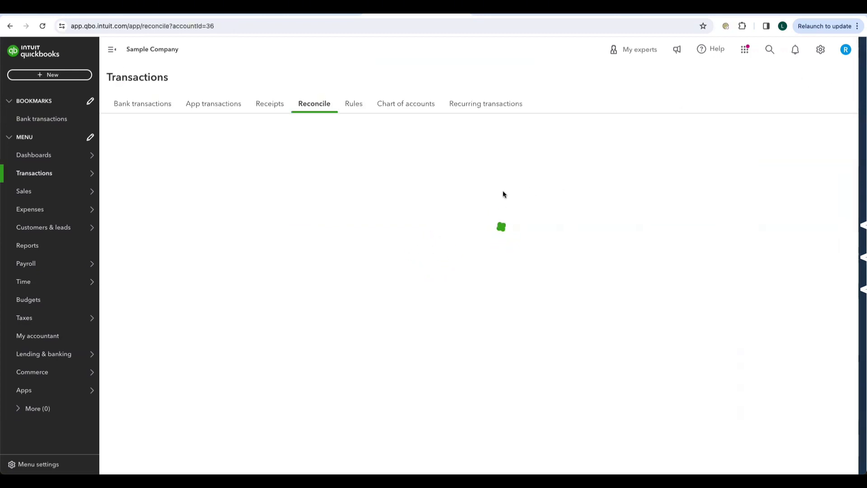
pyautogui.click(218, 268)
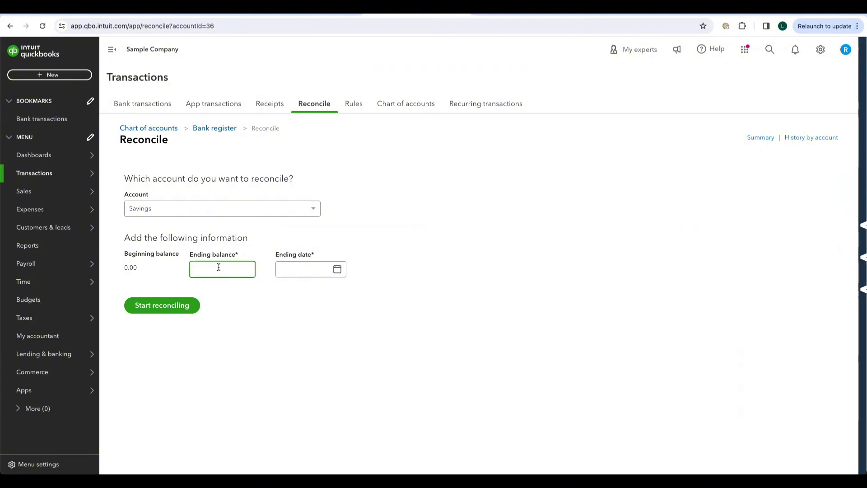
pyautogui.write('200')
pyautogui.press('Tab')
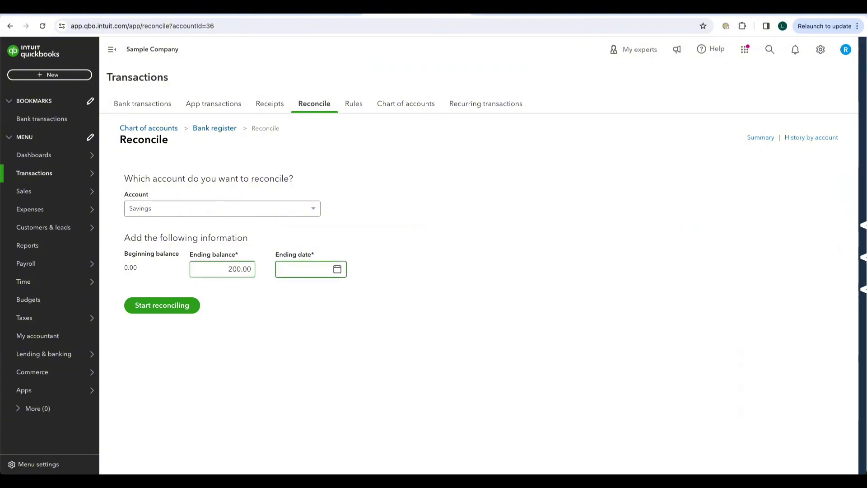
pyautogui.write('0331')
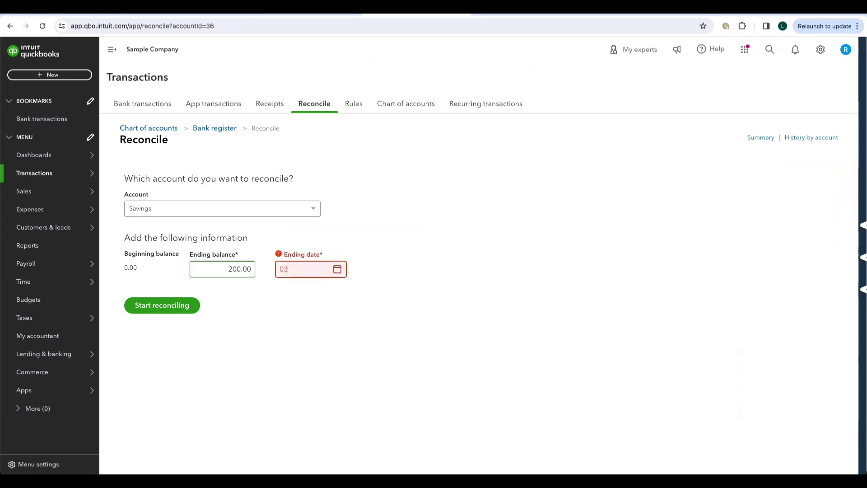
pyautogui.click(153, 306)
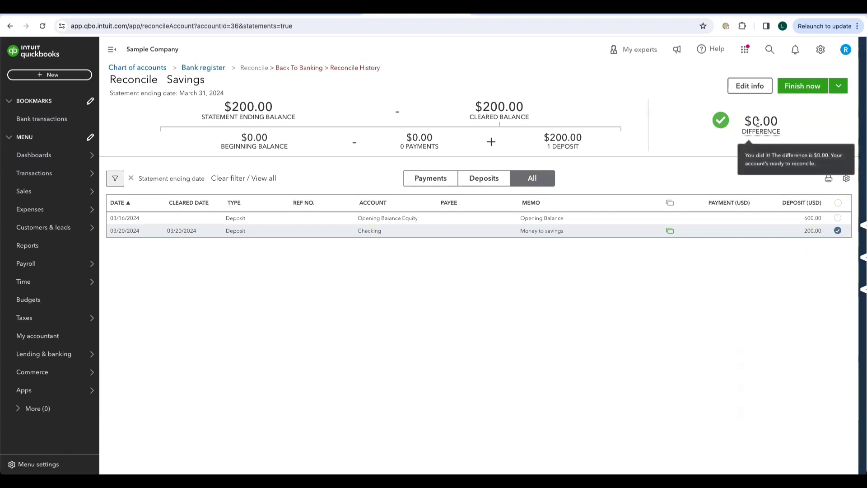
# Step: Delete the 03/16/2024 Opening Balance deposit from within the Savings reconciliation
pyautogui.click(812, 219)
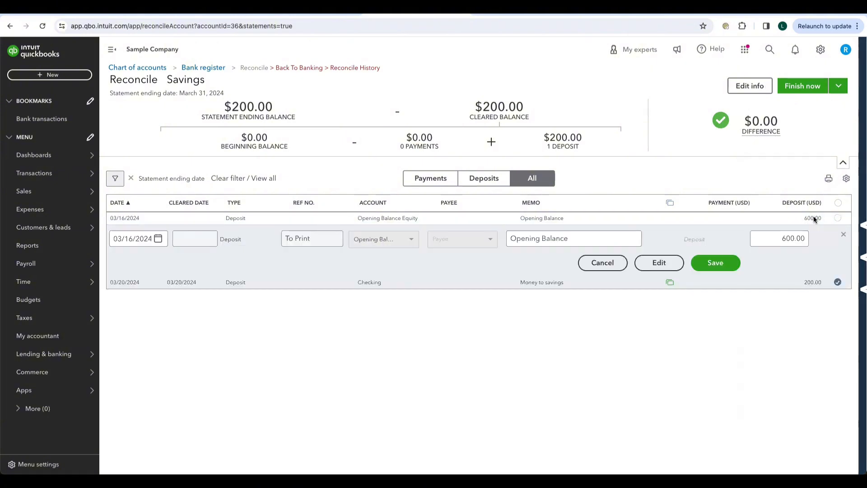
pyautogui.click(654, 262)
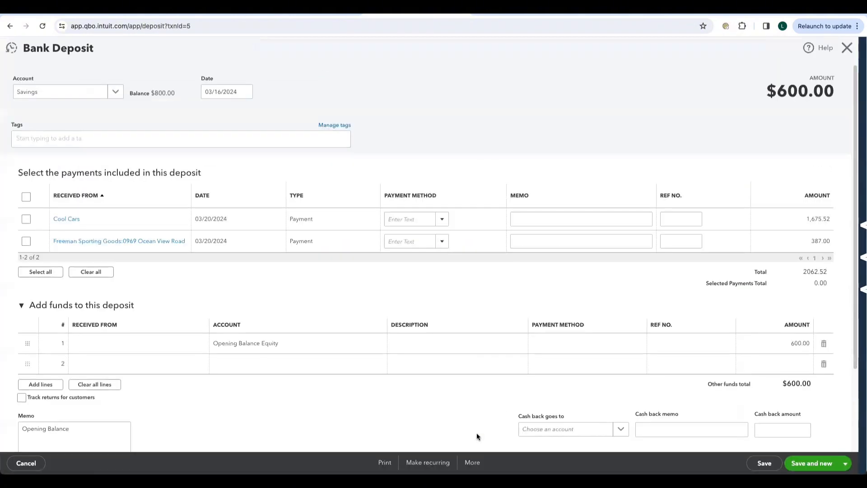
pyautogui.click(472, 462)
pyautogui.click(453, 401)
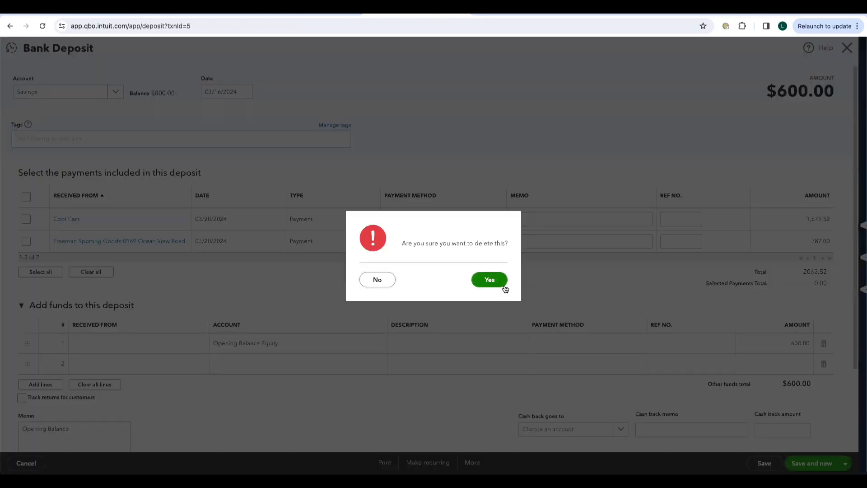
pyautogui.click(493, 279)
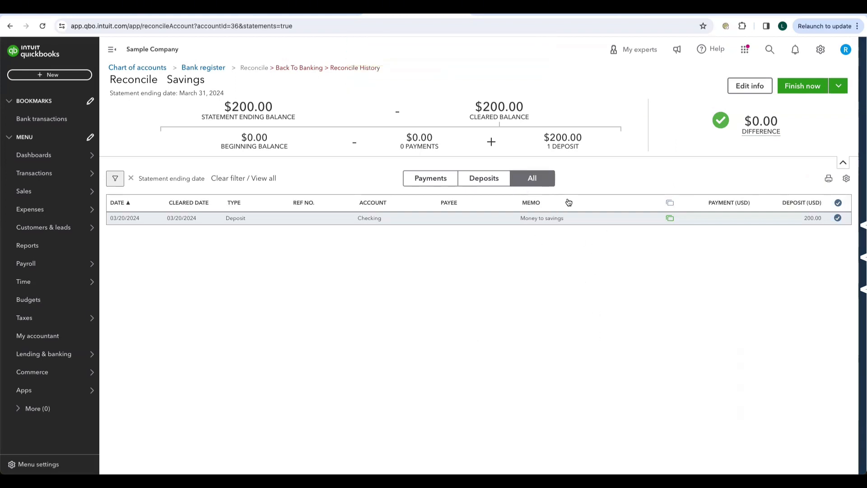
# Step: Finish the Savings reconciliation and close its completion message
pyautogui.click(54, 75)
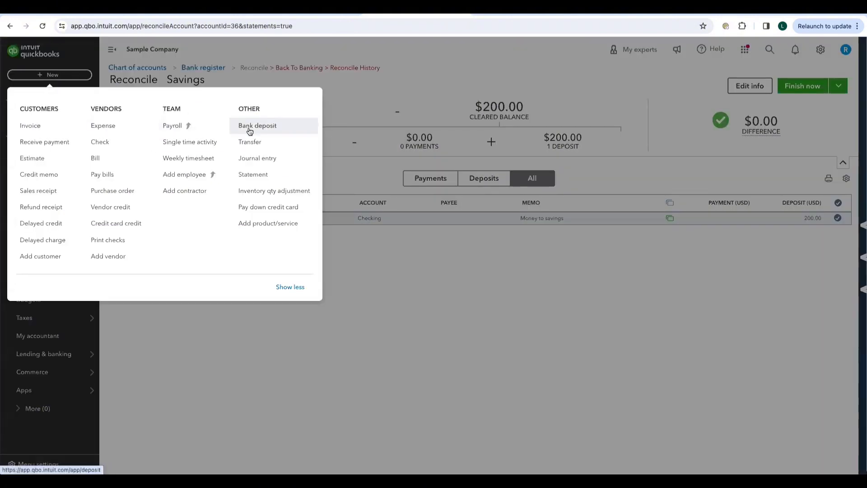
pyautogui.click(415, 96)
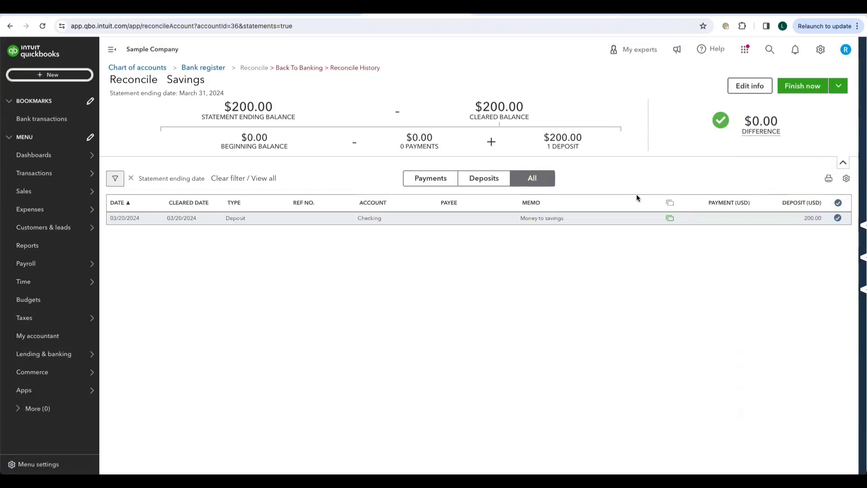
pyautogui.click(807, 88)
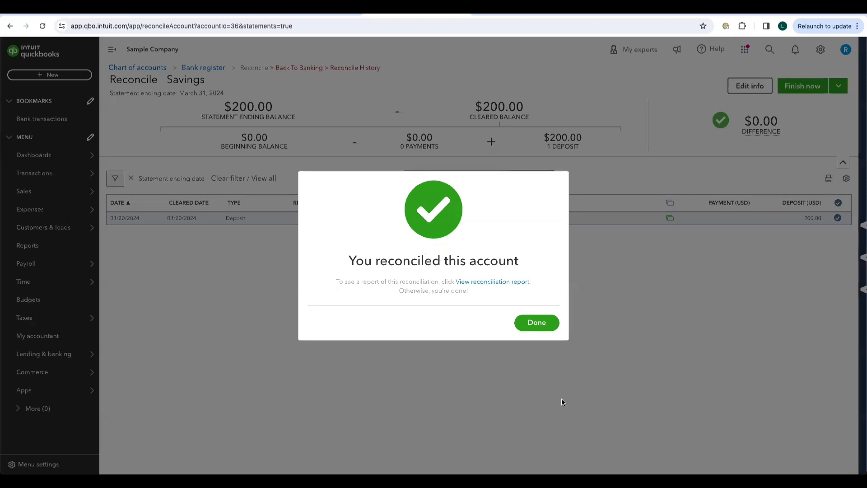
pyautogui.click(529, 326)
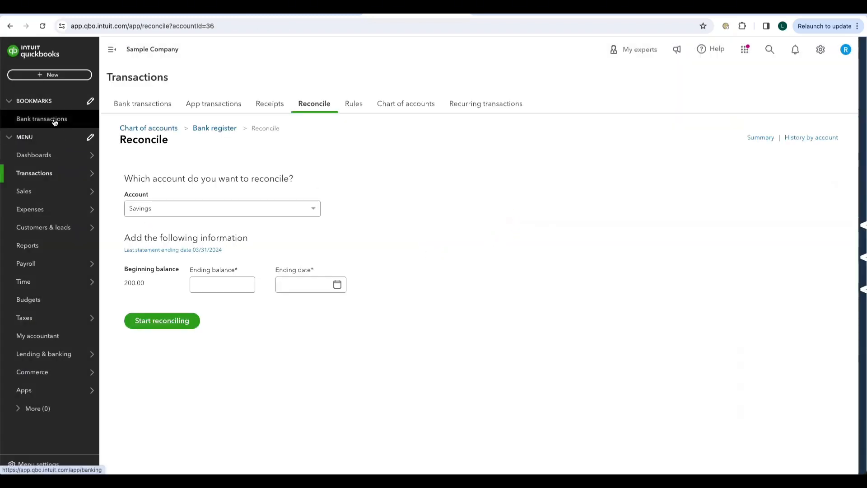
# Step: Return to the bank transactions and open the bank register for the Checking account
pyautogui.click(39, 118)
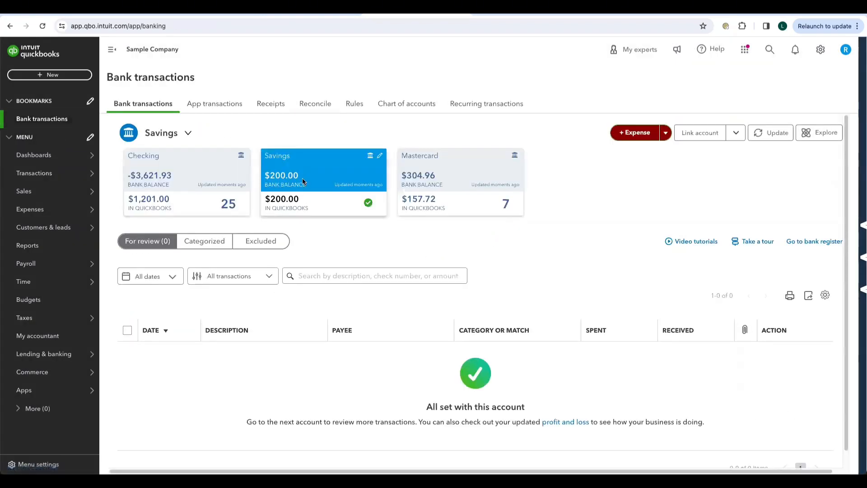
pyautogui.click(189, 192)
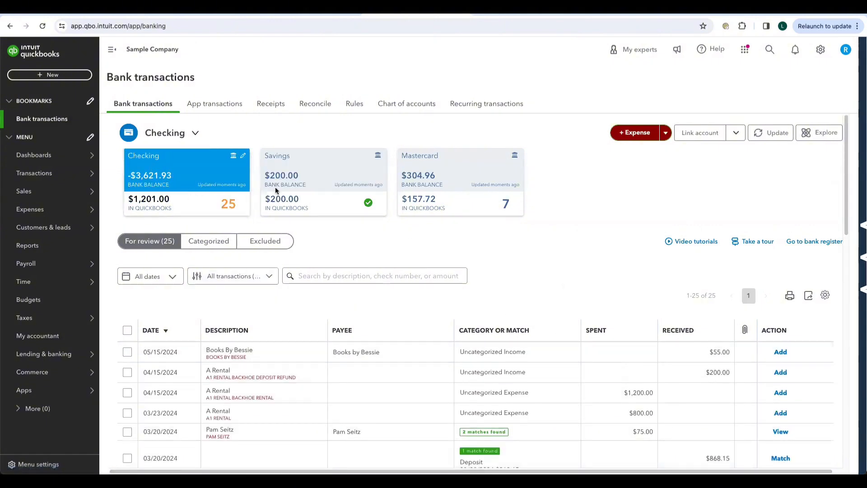
pyautogui.click(801, 242)
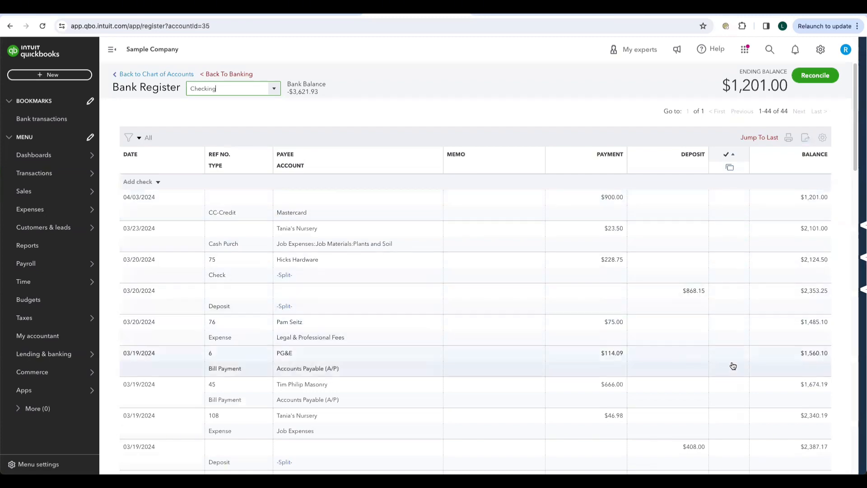
# Step: Clear the reconciled status of the 11/05/2023 Opening Balance deposit in the Checking register and save it despite the warning
pyautogui.scroll(-12, 733, 412)
pyautogui.scroll(-5, 734, 414)
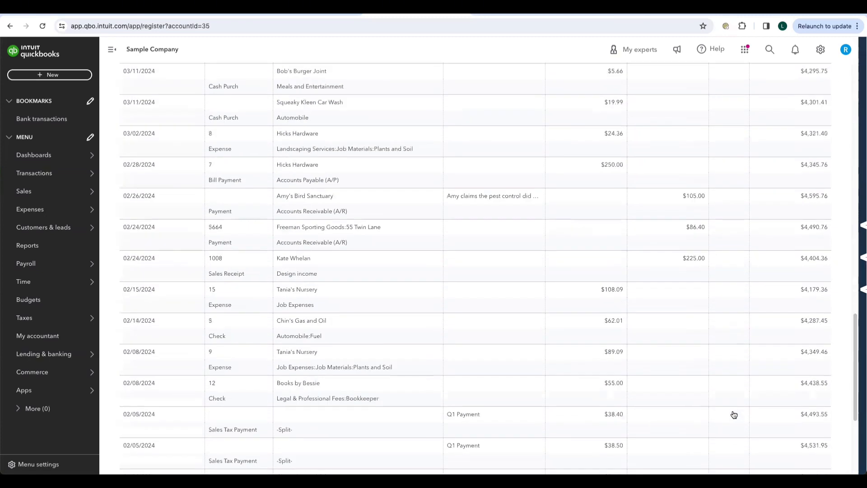
pyautogui.scroll(17, 734, 414)
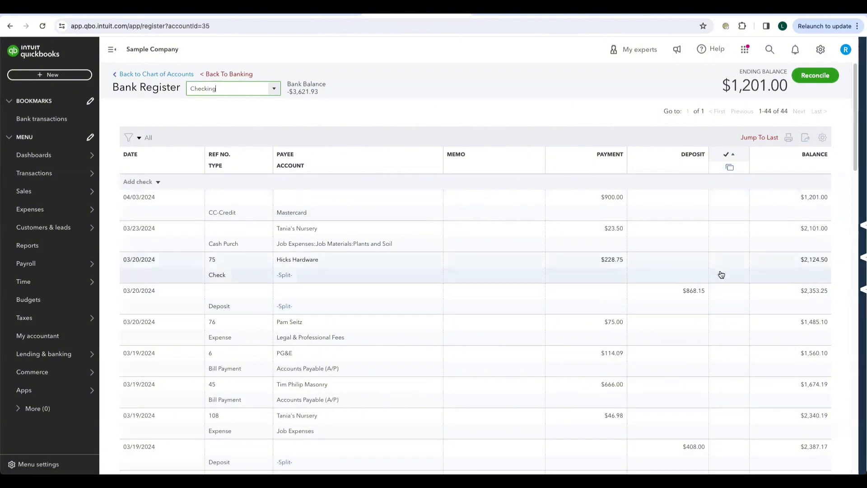
pyautogui.scroll(-15, 721, 274)
pyautogui.scroll(-3, 722, 271)
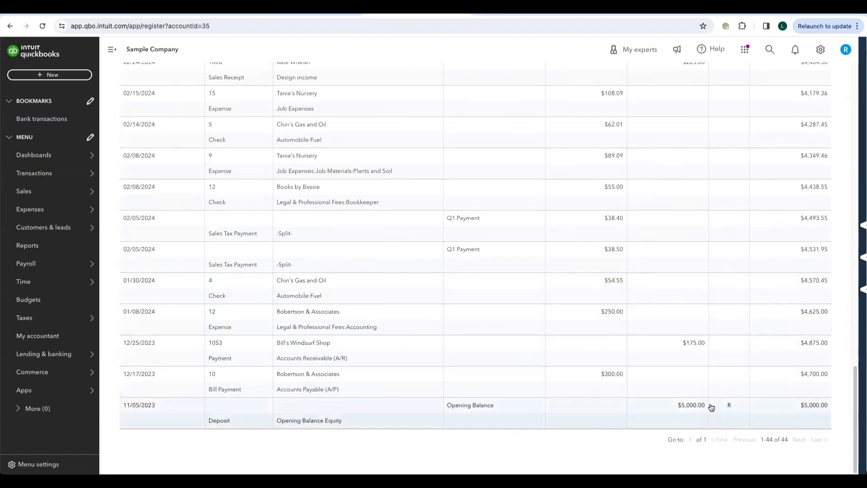
pyautogui.moveTo(730, 409)
pyautogui.click(735, 405)
pyautogui.click(730, 383)
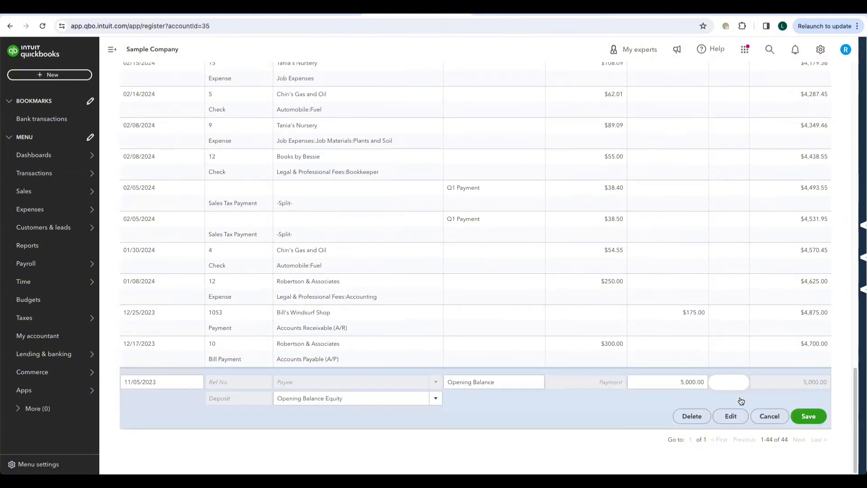
pyautogui.click(819, 417)
pyautogui.click(520, 286)
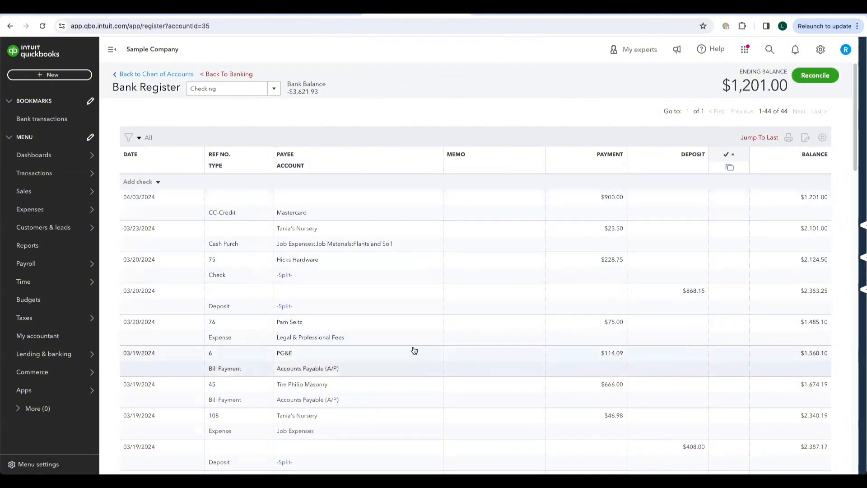
# Step: Return to the bank transactions and match the 03/20/2024 Checking transaction of $868.15 to its suggested deposit
pyautogui.click(45, 119)
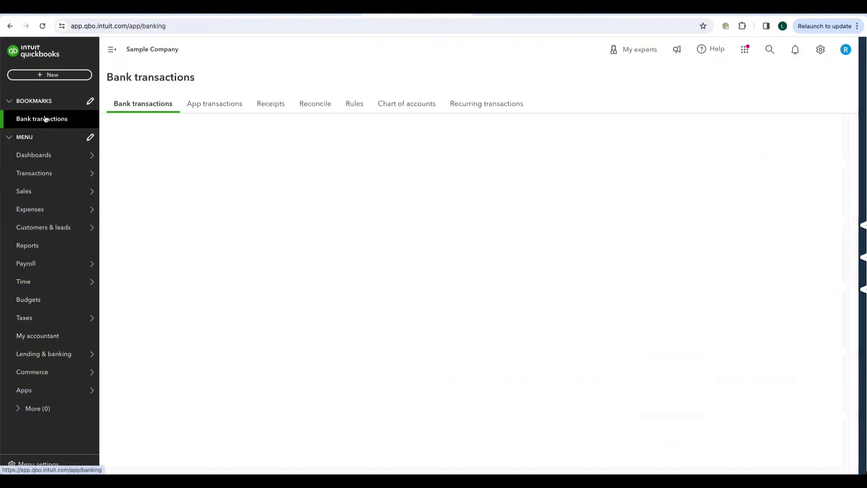
pyautogui.scroll(-4, 479, 344)
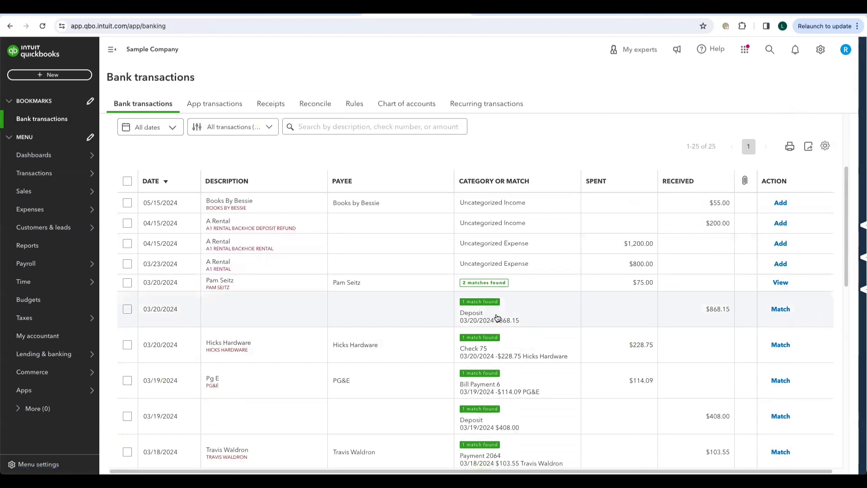
pyautogui.click(781, 309)
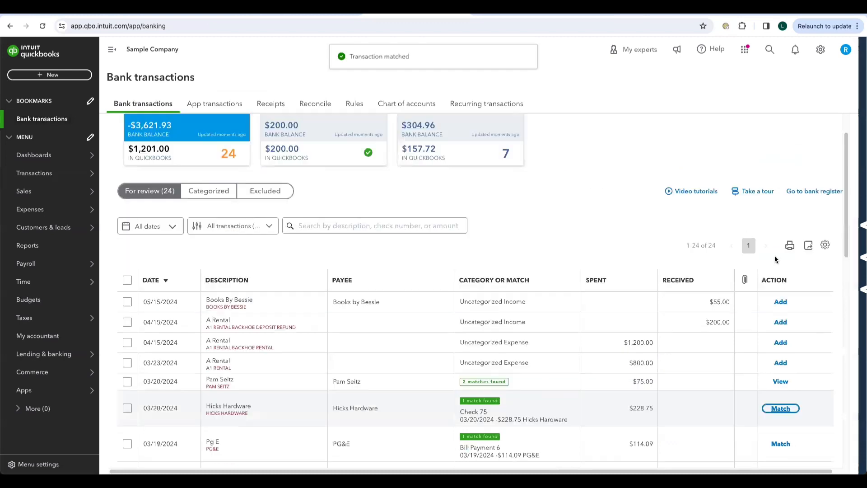
# Step: Open the Checking bank register and check the reconcile status of the matched 03/20/2024 deposit of $868.15
pyautogui.scroll(1, 775, 259)
pyautogui.click(812, 243)
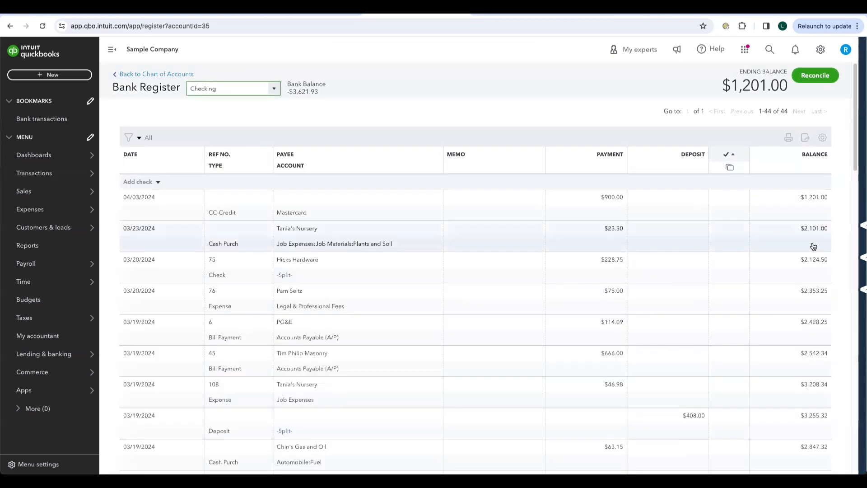
pyautogui.scroll(-15, 759, 248)
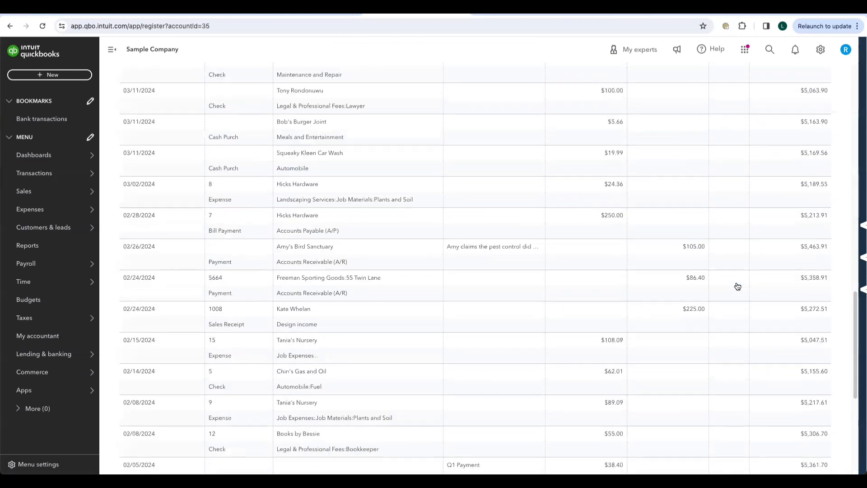
pyautogui.scroll(-6, 737, 286)
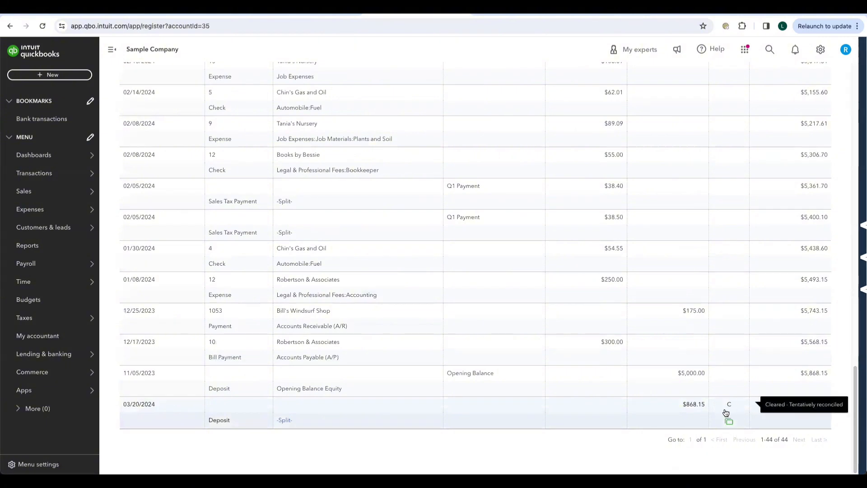
pyautogui.scroll(20, 726, 413)
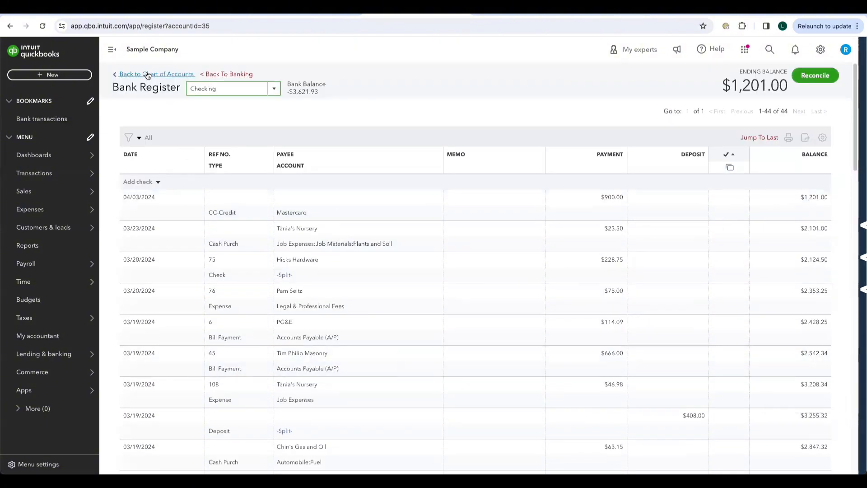
# Step: Go back to the categorized Checking bank transactions and undo the match of the 03/20/2024 transaction of $868.15
pyautogui.click(148, 74)
pyautogui.click(58, 120)
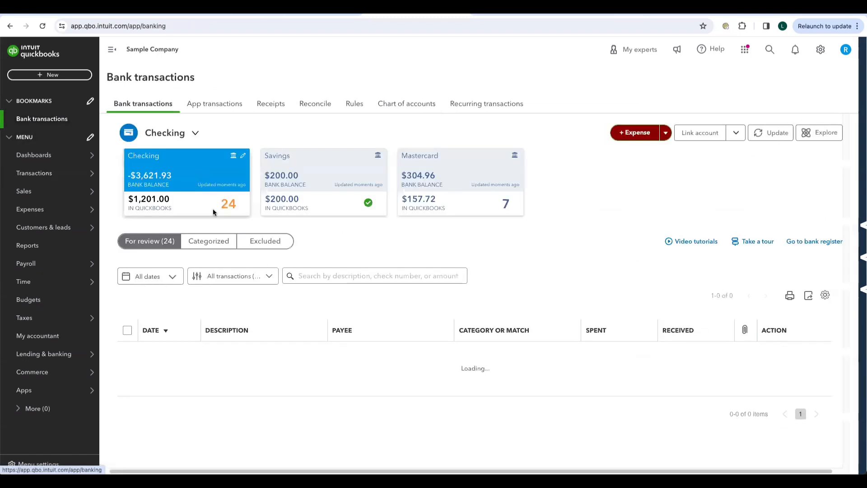
pyautogui.click(217, 244)
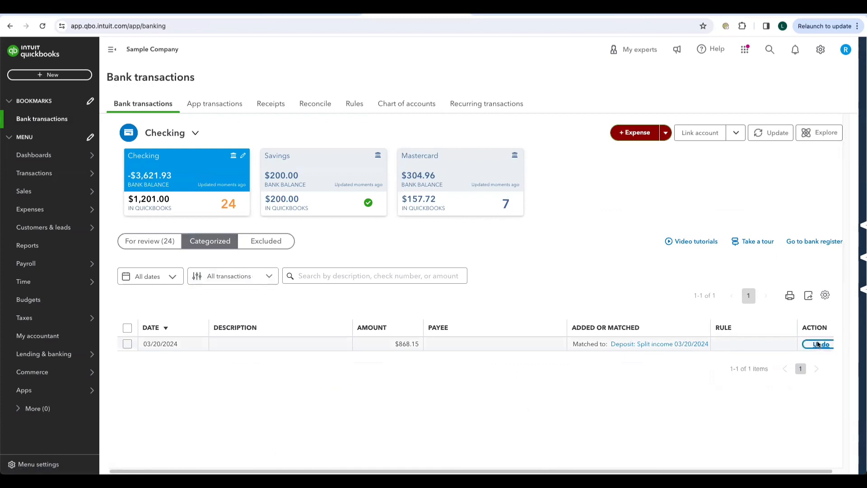
pyautogui.click(818, 345)
# Step: Expand the $868.15 transaction awaiting review, switch it to Categorize, and select Amy's Bird Sanctuary as the customer
pyautogui.click(149, 241)
pyautogui.scroll(-3, 375, 436)
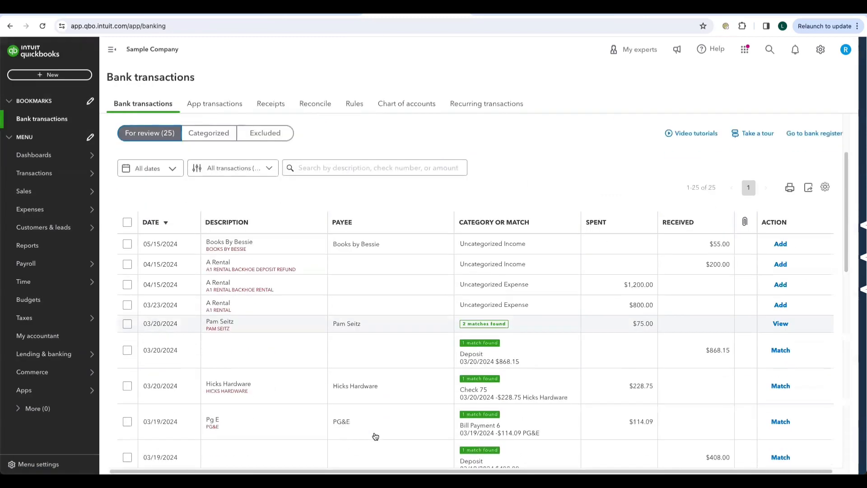
pyautogui.click(602, 339)
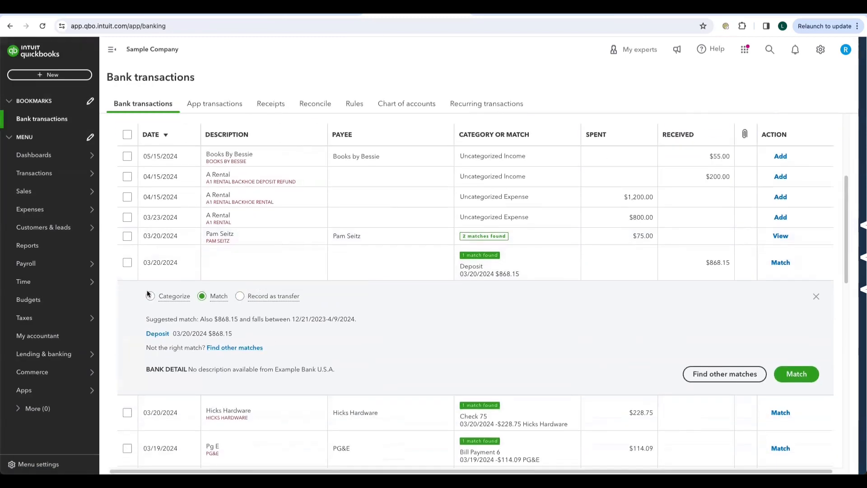
pyautogui.click(150, 296)
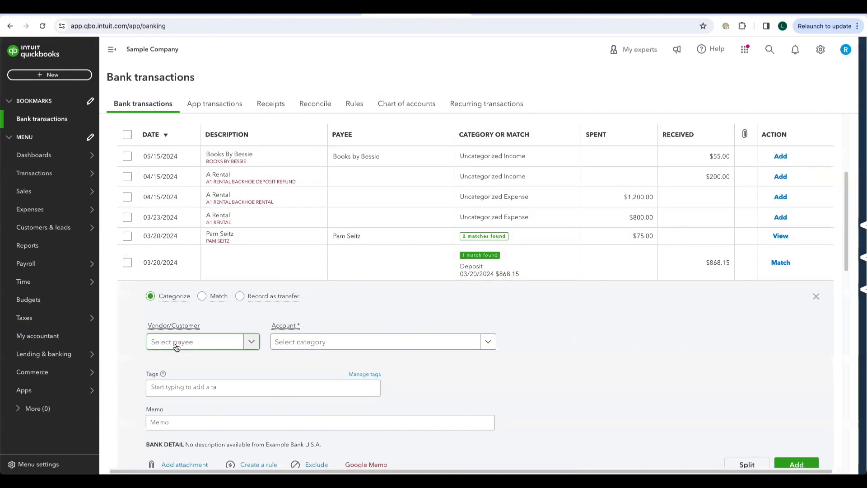
pyautogui.scroll(-2, 176, 347)
pyautogui.click(183, 276)
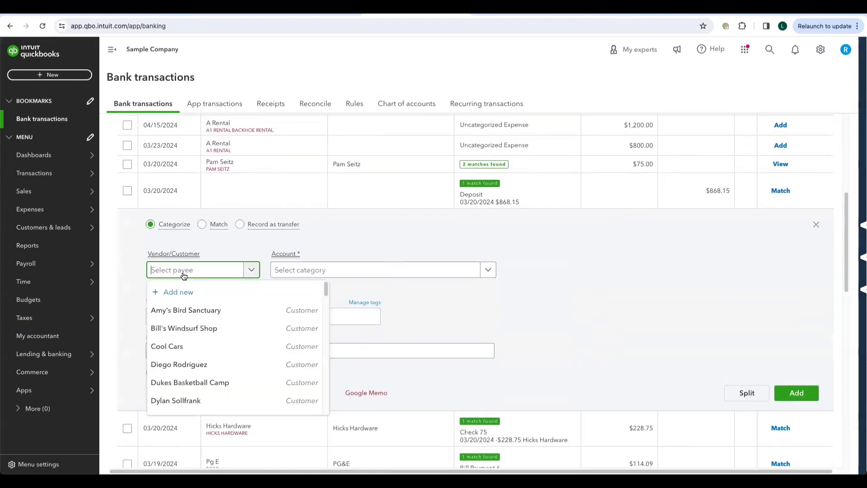
pyautogui.write('cu')
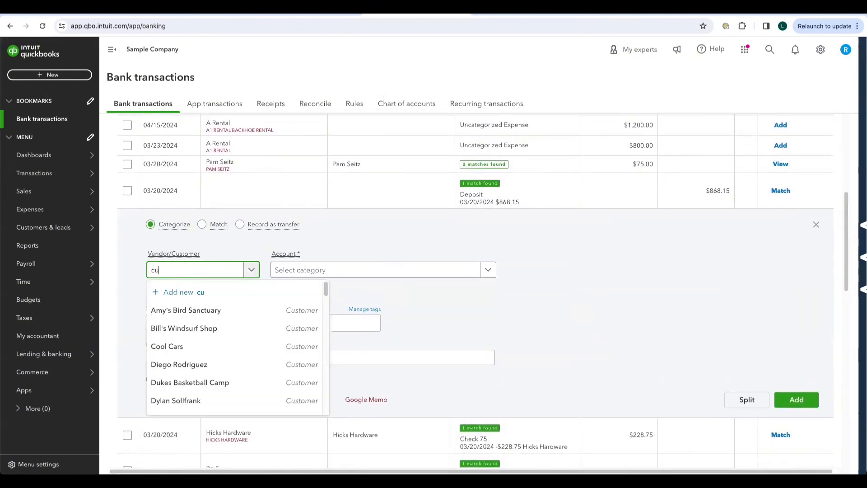
pyautogui.press('BackSpace')
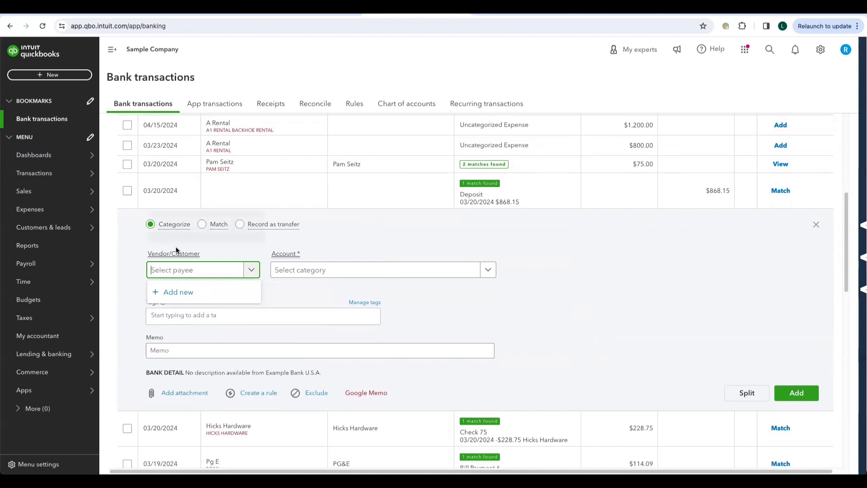
pyautogui.click(185, 310)
# Step: Assign the $868.15 transaction to the Sales of Product Income account and add it
pyautogui.click(317, 273)
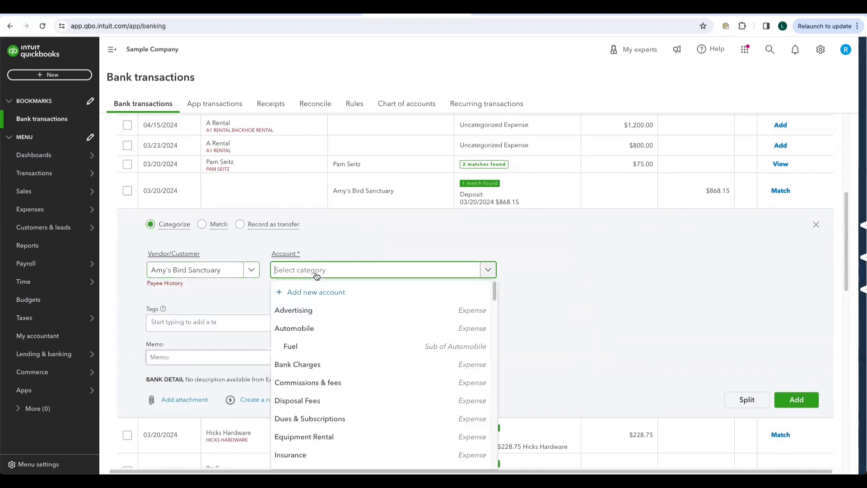
pyautogui.write('sal')
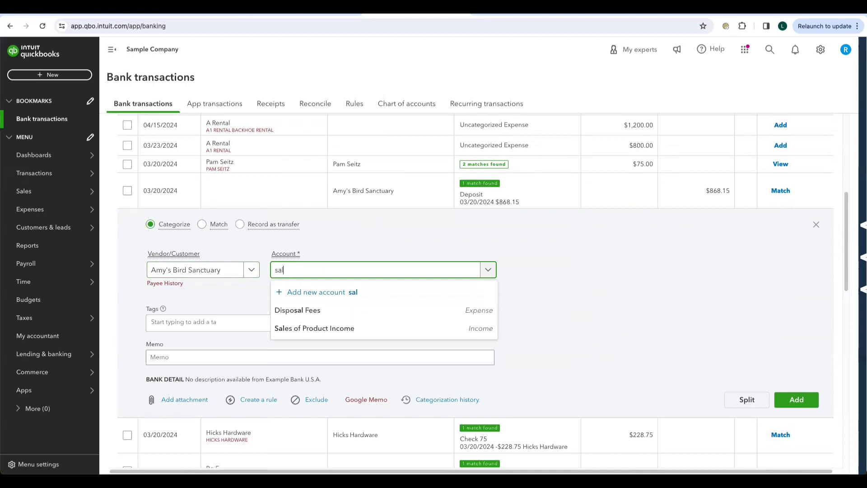
pyautogui.click(354, 328)
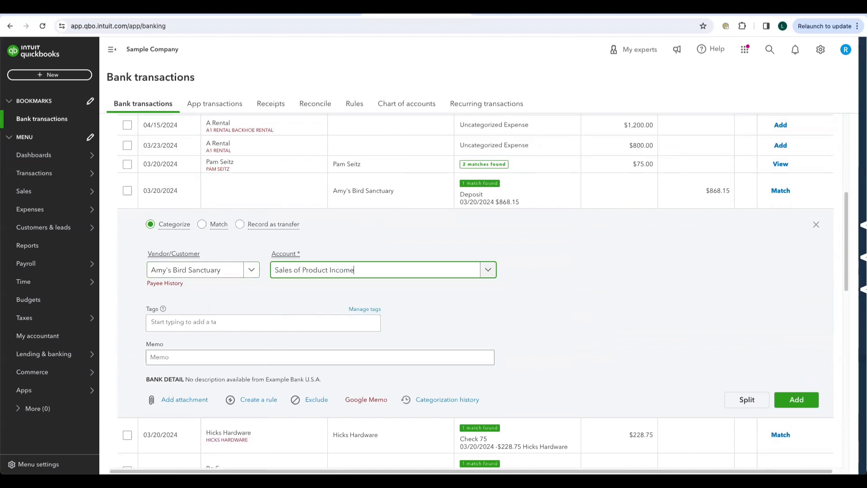
pyautogui.click(796, 400)
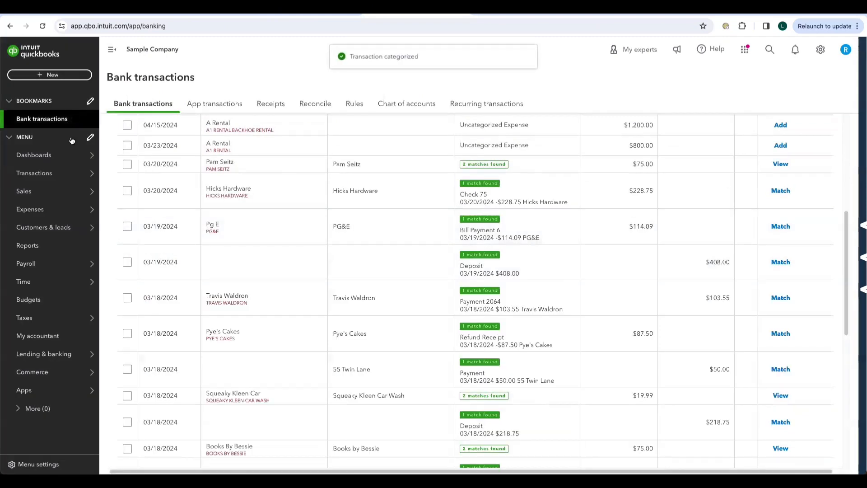
# Step: Open the Checking register and inspect the status and bank feed marker of the Amy's Bird Sanctuary deposit
pyautogui.scroll(6, 655, 164)
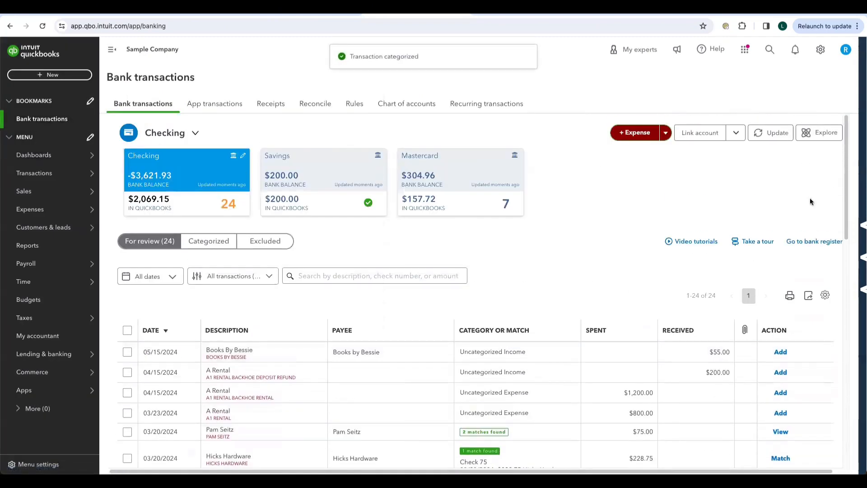
pyautogui.click(814, 241)
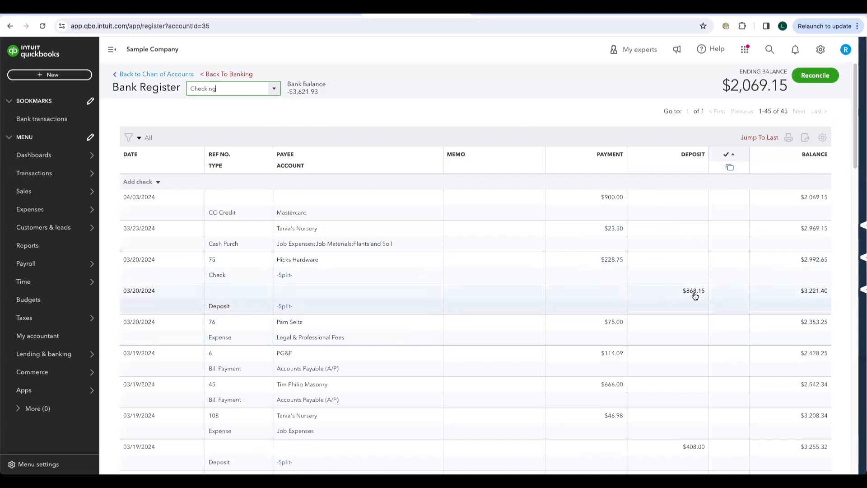
pyautogui.scroll(-20, 695, 296)
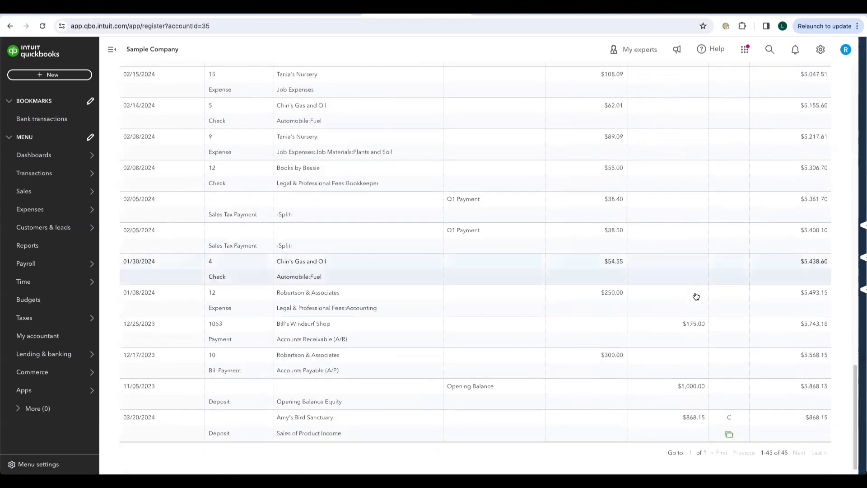
pyautogui.scroll(-1, 696, 296)
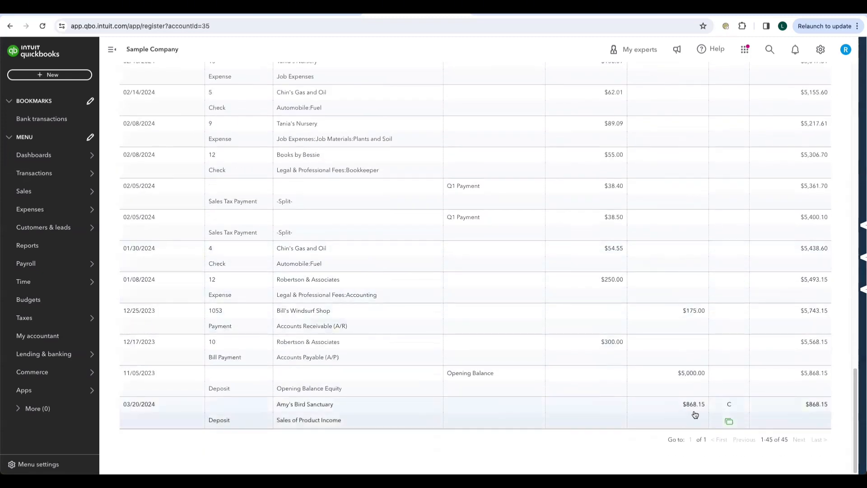
pyautogui.moveTo(731, 419)
pyautogui.scroll(7, 732, 418)
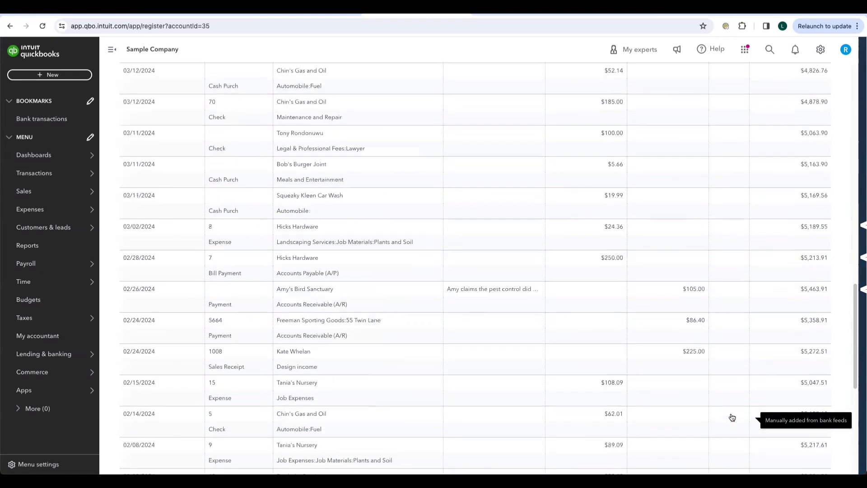
pyautogui.scroll(5, 732, 417)
# Step: Sort the Checking register by deposit amount and compare the two 03/20/2024 deposits of $868.15
pyautogui.click(688, 155)
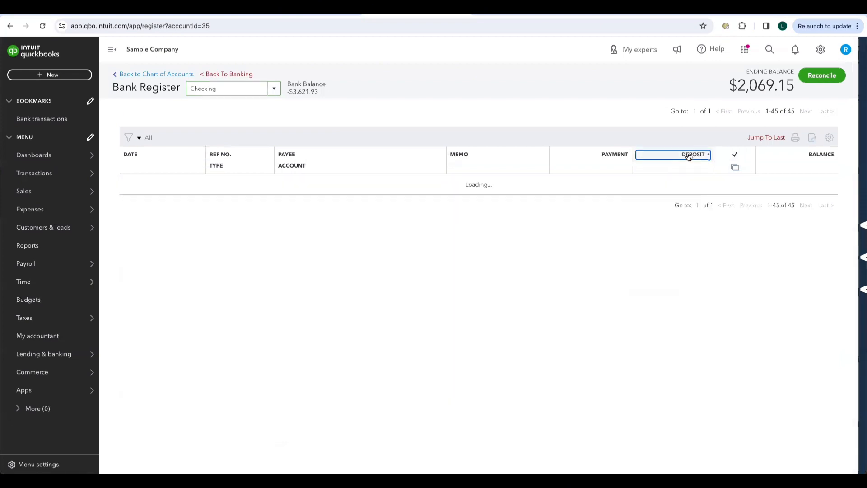
pyautogui.scroll(-10, 708, 299)
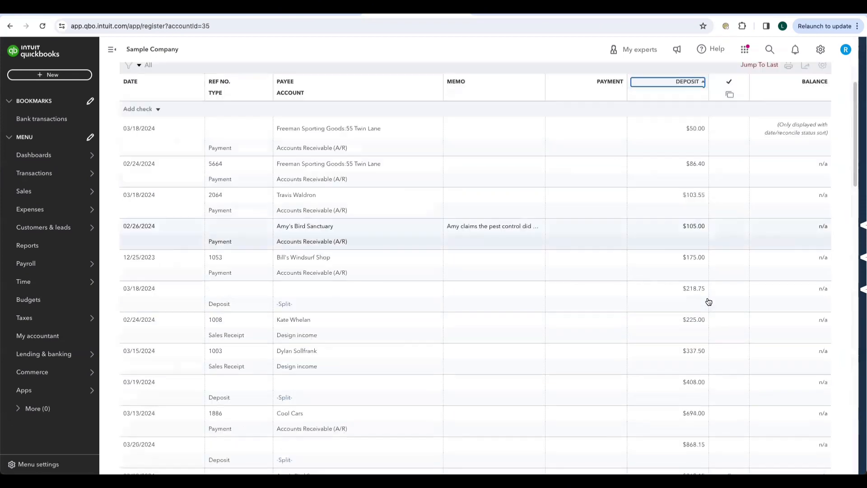
pyautogui.scroll(4, 709, 301)
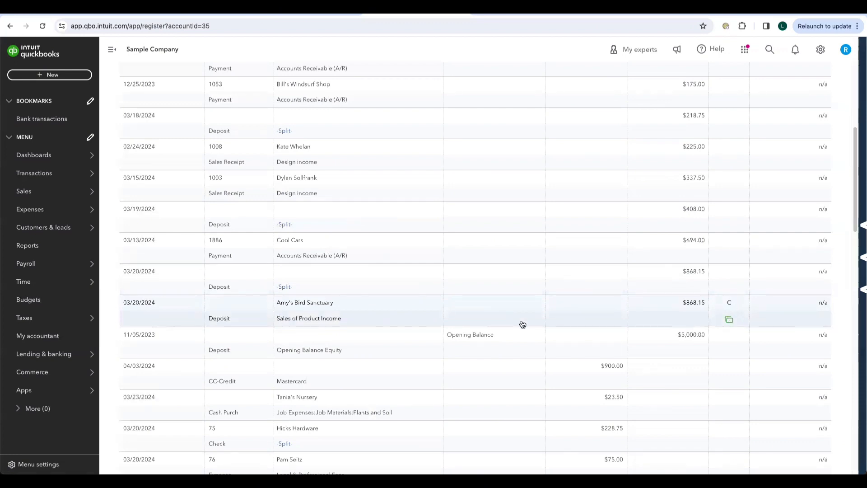
# Step: Open the 03/20/2024 split deposit of $868.15, review its included payments and cash back, and close it unchanged
pyautogui.click(732, 278)
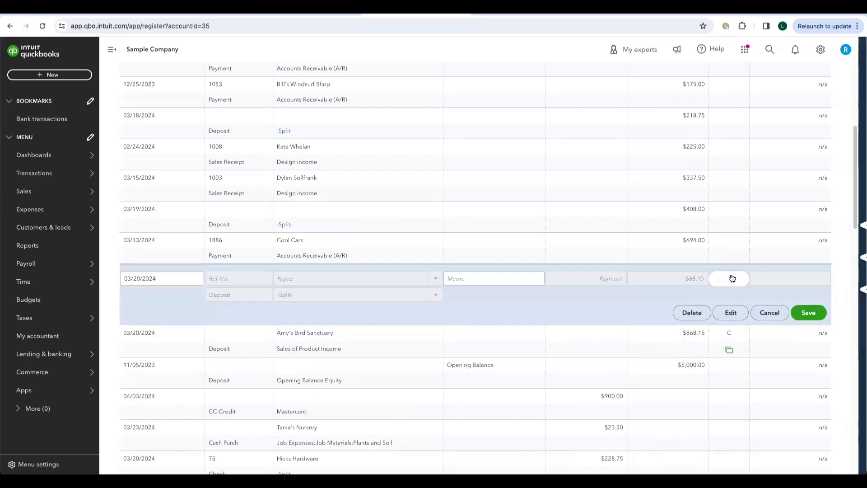
pyautogui.click(731, 312)
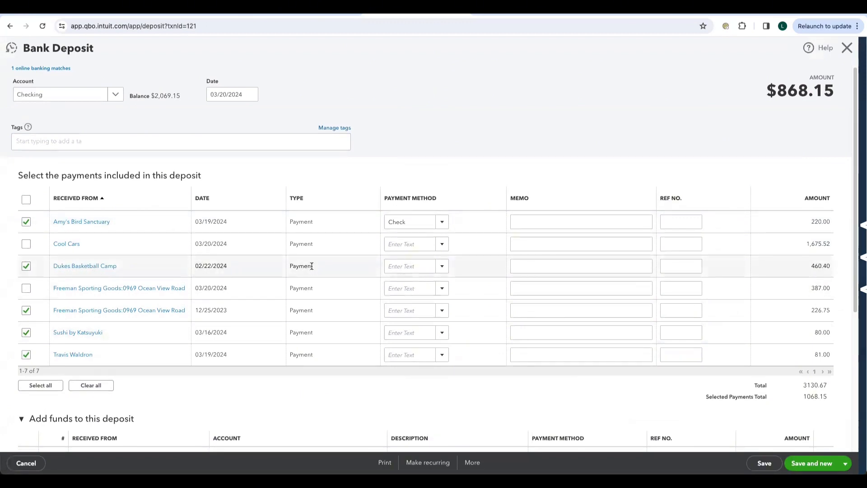
pyautogui.scroll(-4, 312, 266)
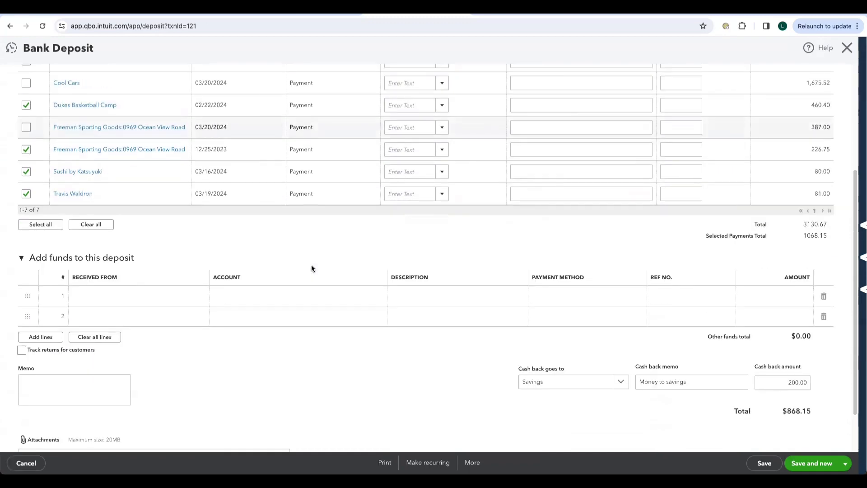
pyautogui.scroll(3, 312, 266)
pyautogui.scroll(1, 312, 268)
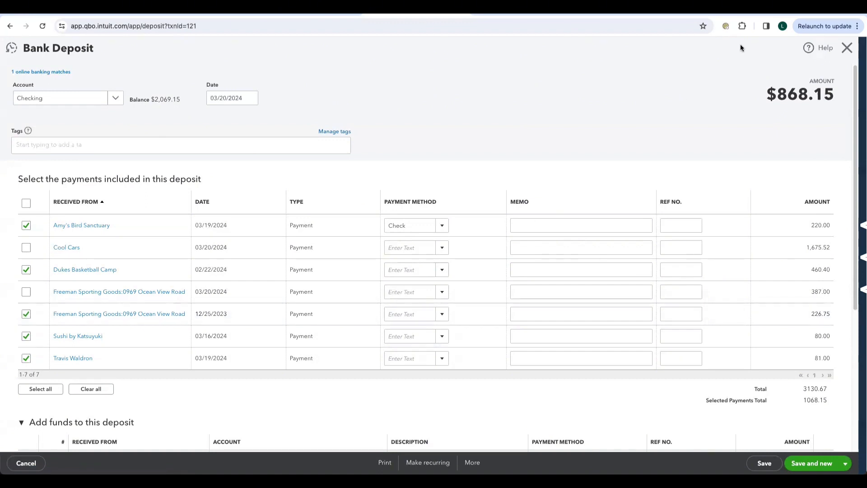
pyautogui.click(843, 51)
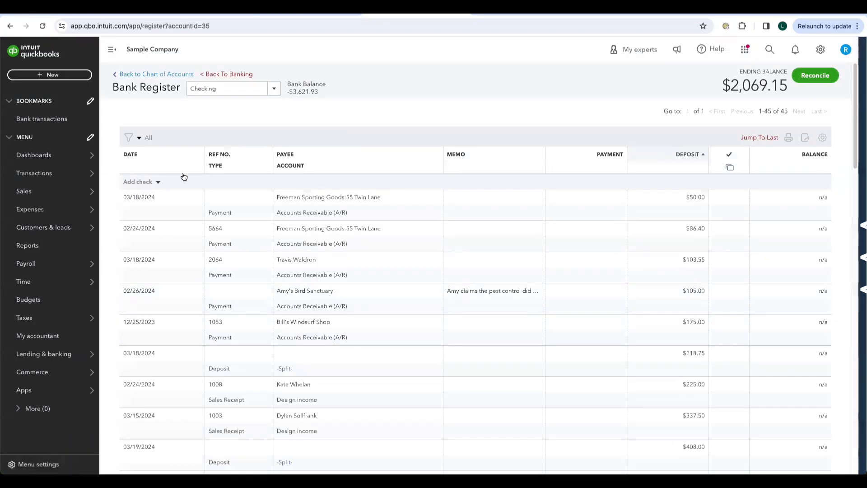
# Step: Return to the categorized Checking bank transactions and undo the added Amy's Bird Sanctuary deposit of $868.15
pyautogui.click(41, 118)
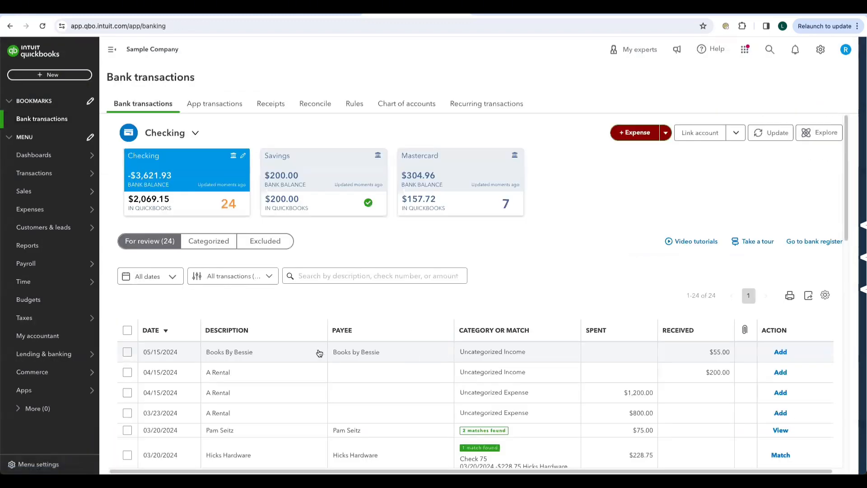
pyautogui.click(233, 248)
pyautogui.click(818, 343)
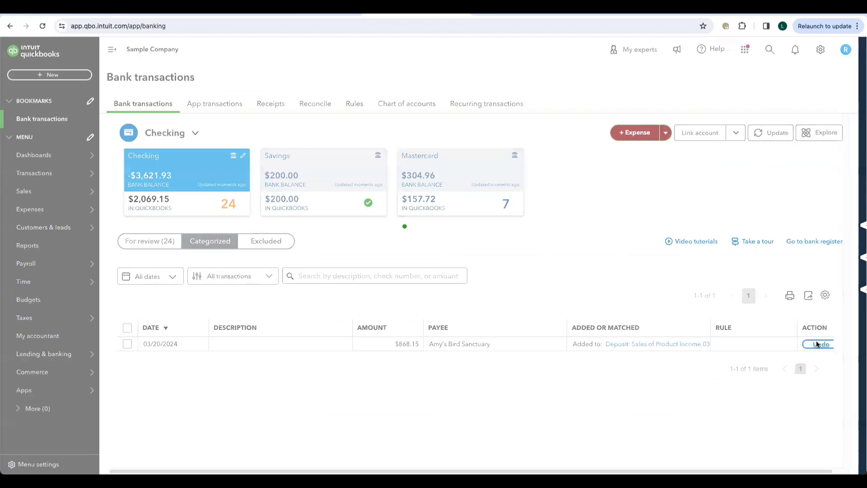
# Step: Match the 03/20/2024 transaction of $868.15 awaiting review to the existing deposit
pyautogui.click(169, 234)
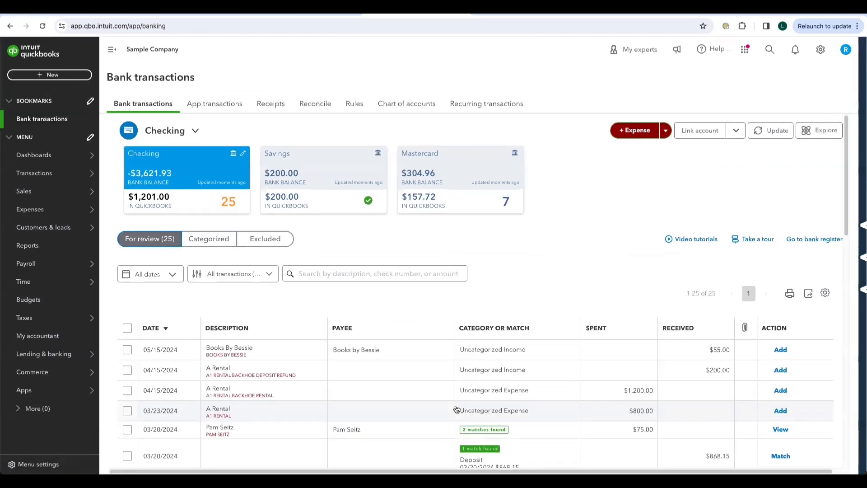
pyautogui.scroll(-2, 789, 407)
pyautogui.click(780, 397)
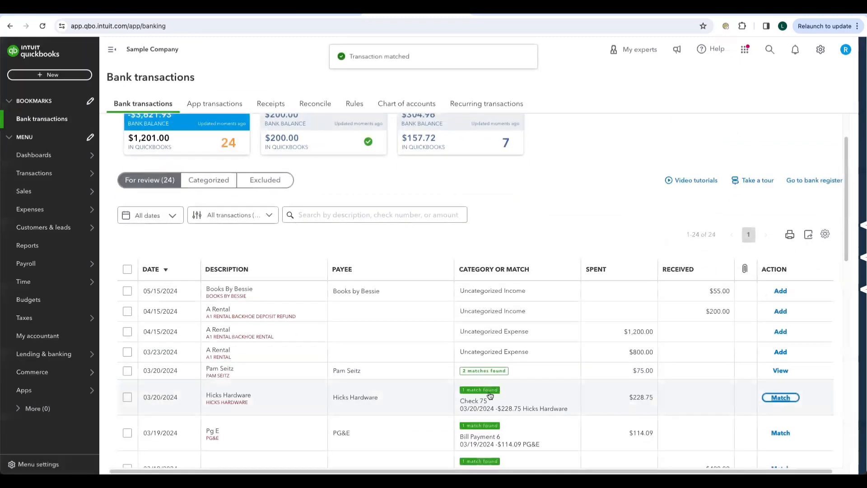
pyautogui.scroll(2, 472, 362)
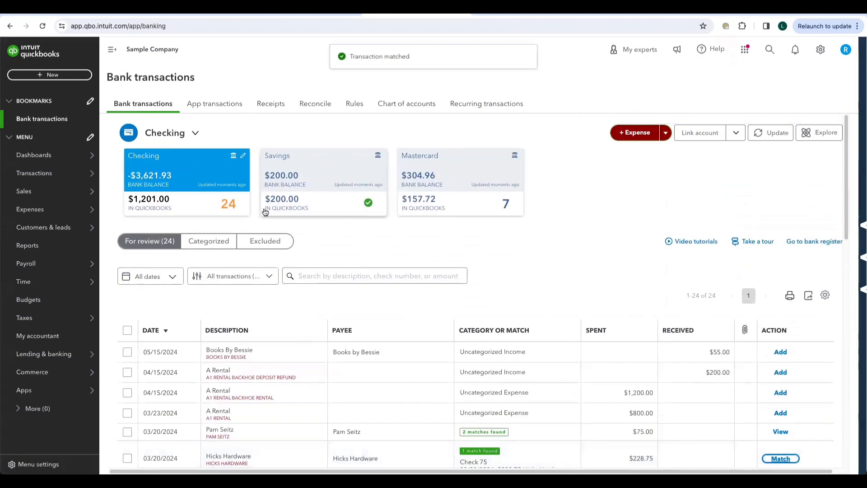